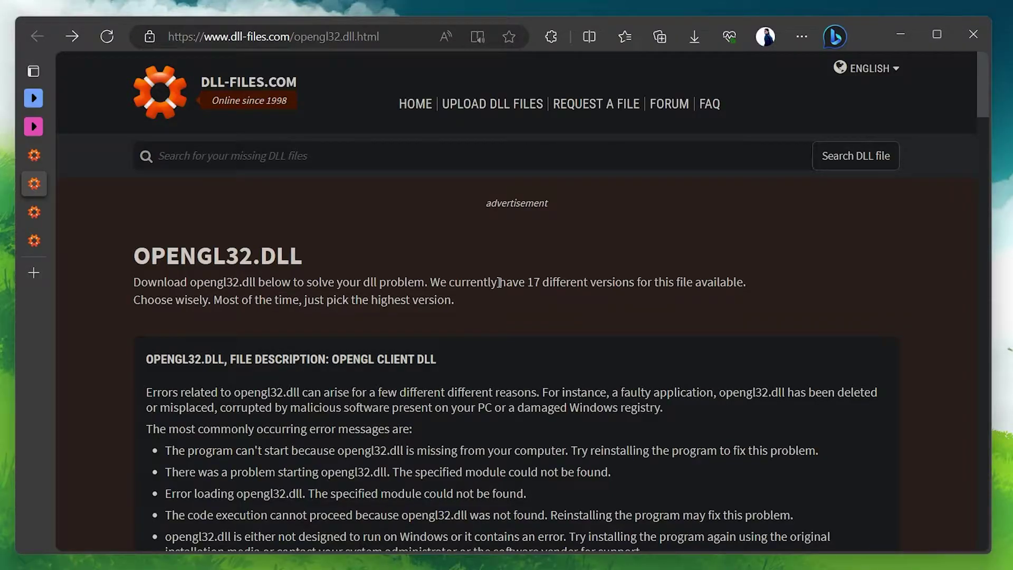
Step: Switch from the opengl32.dll page to the sensapi.dll download page
{"action": "key", "text": "ctrl+Tab"}
{"action": "key", "text": "ctrl+Tab"}
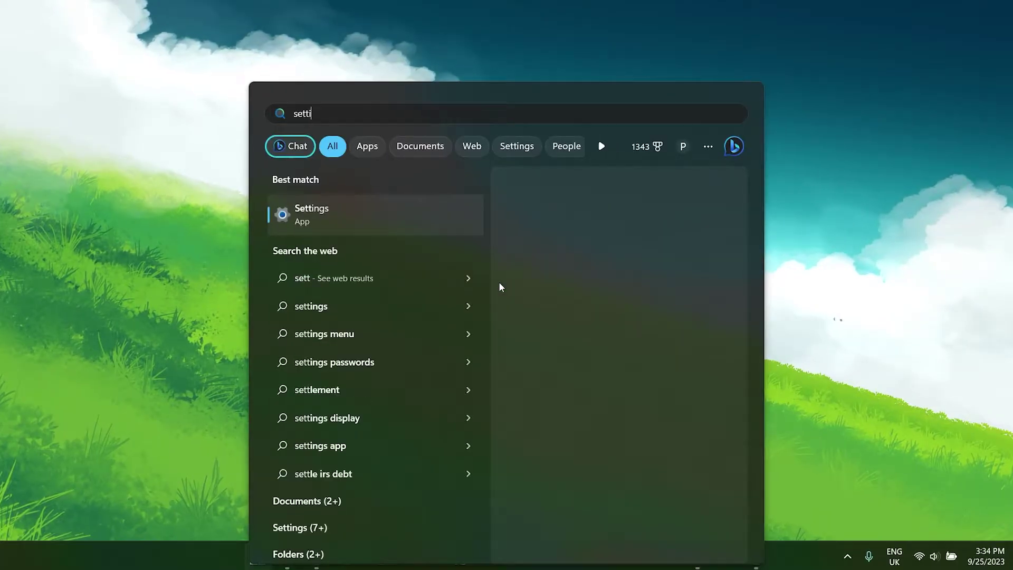
{"action": "type", "text": "ings"}
Step: Launch Settings and confirm Windows Update reports the system is up to date
{"action": "key", "text": "Return"}
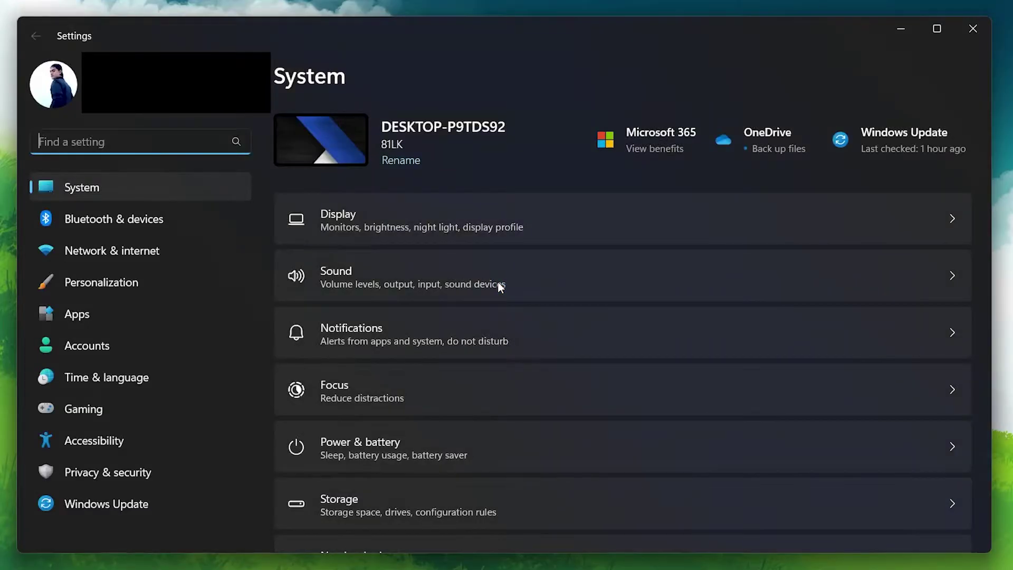
{"action": "left_click", "coordinate": [96, 503]}
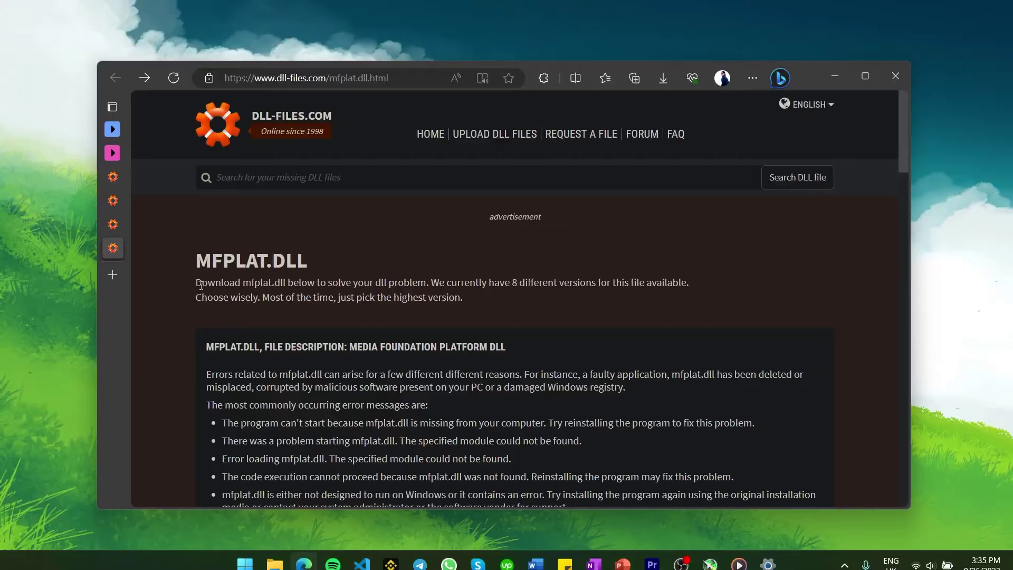
Step: Return to the opengl32.dll page and verify the sensapi, opengl32 and mfplat zips downloaded
{"action": "left_click", "coordinate": [66, 165]}
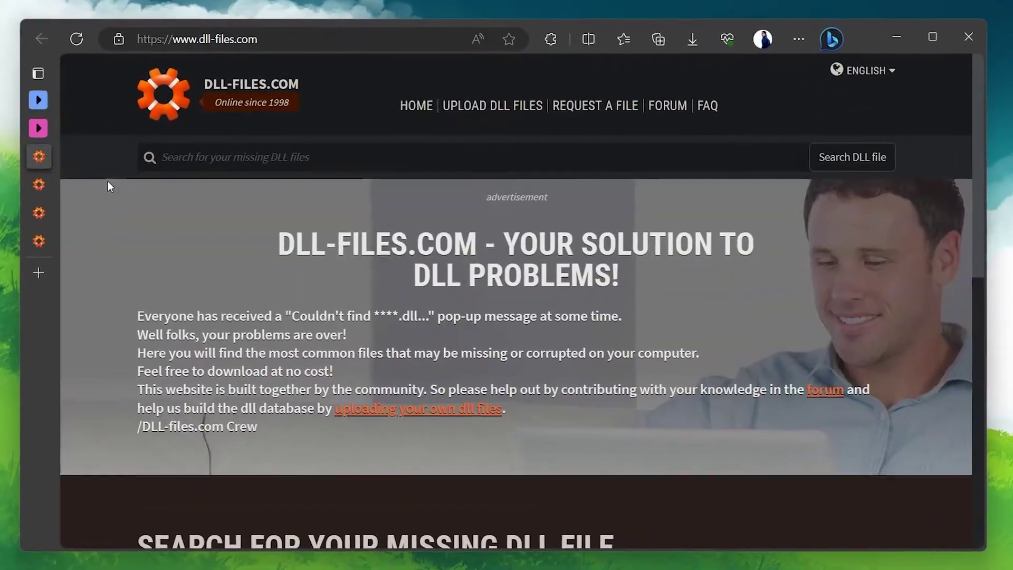
{"action": "left_click", "coordinate": [182, 155]}
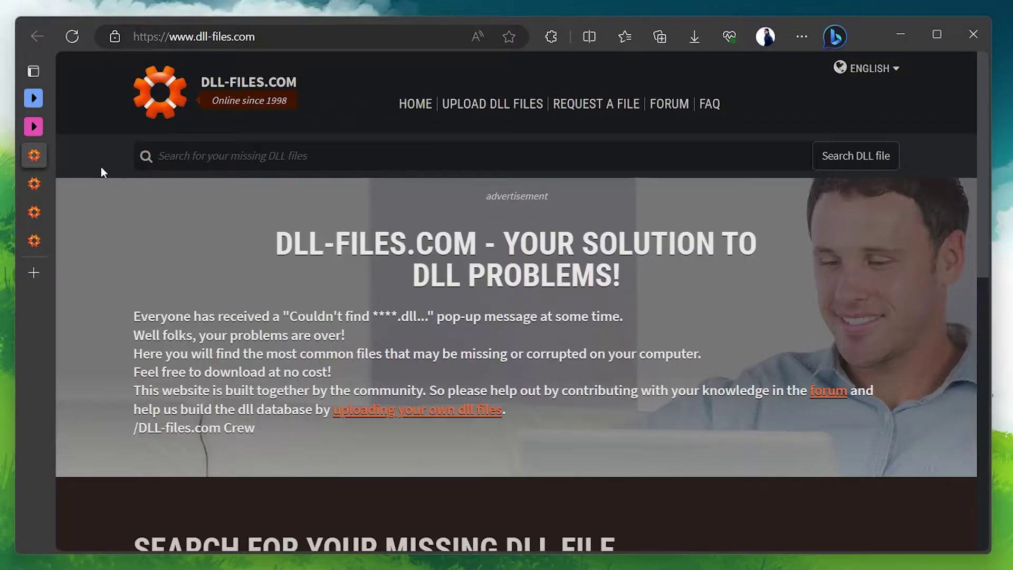
{"action": "left_click", "coordinate": [34, 183]}
{"action": "scroll", "coordinate": [197, 250], "scroll_direction": "down", "scroll_amount": 3}
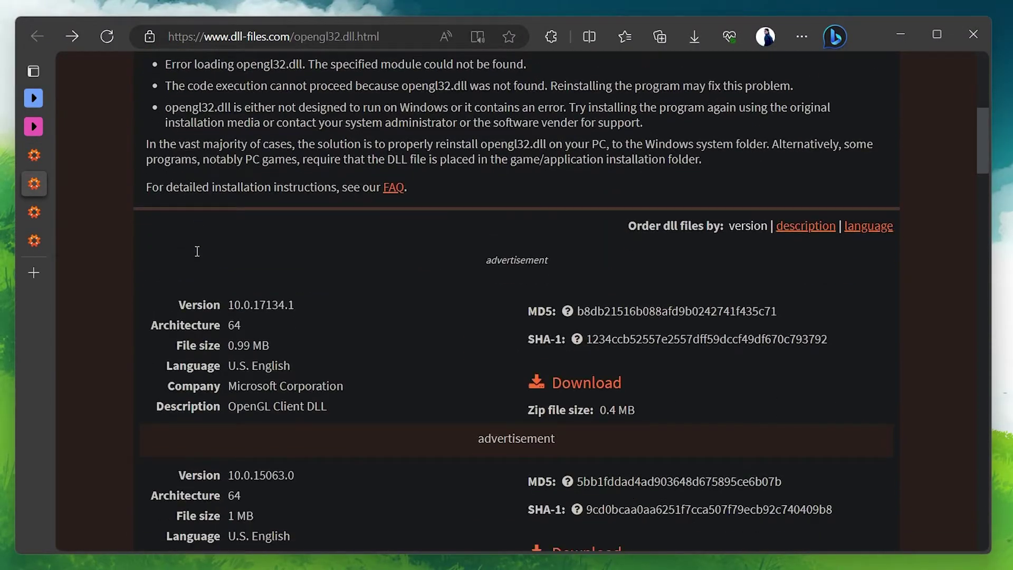
{"action": "scroll", "coordinate": [262, 274], "scroll_direction": "down", "scroll_amount": 2}
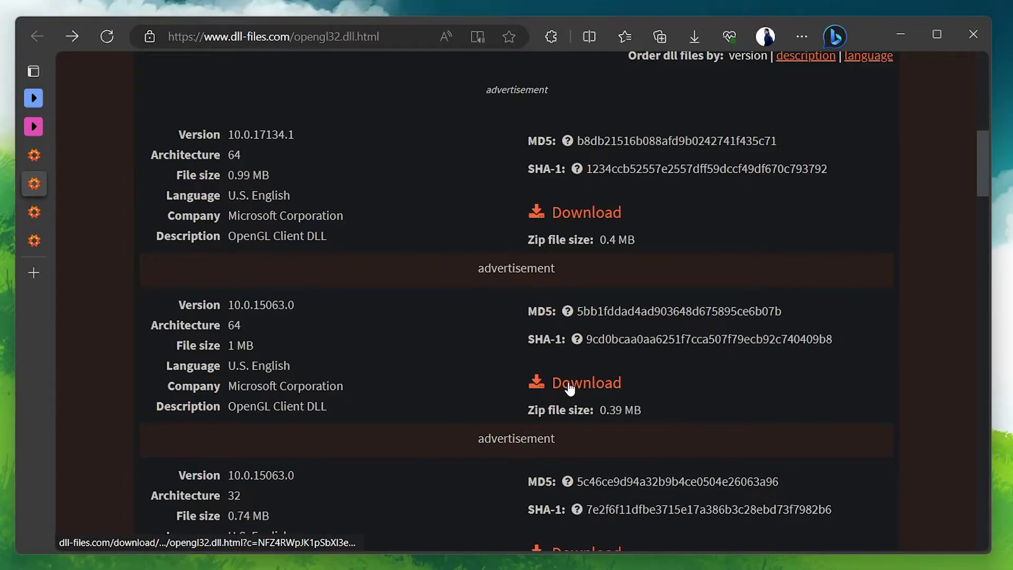
{"action": "left_click", "coordinate": [689, 39]}
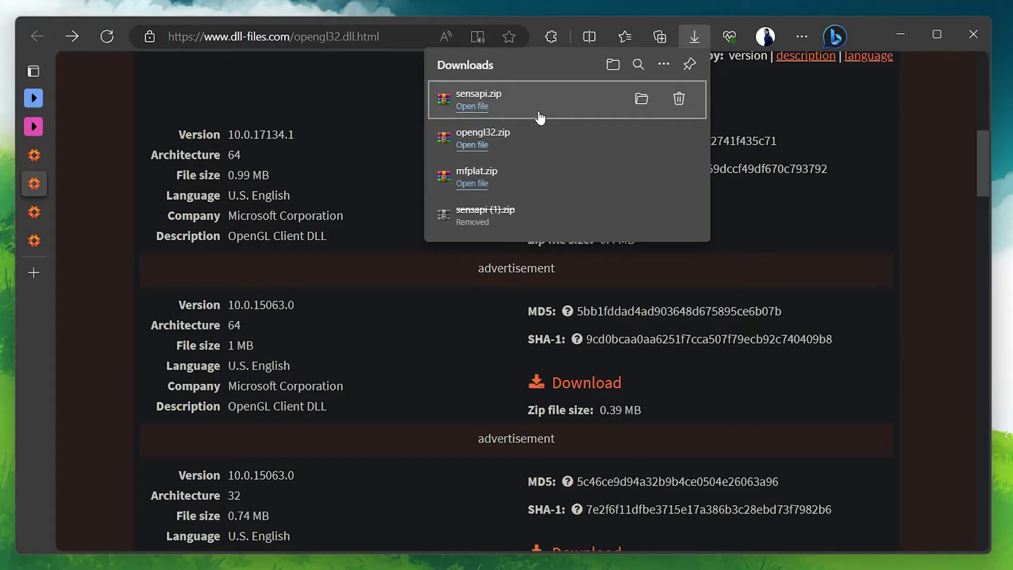
{"action": "left_click", "coordinate": [693, 37]}
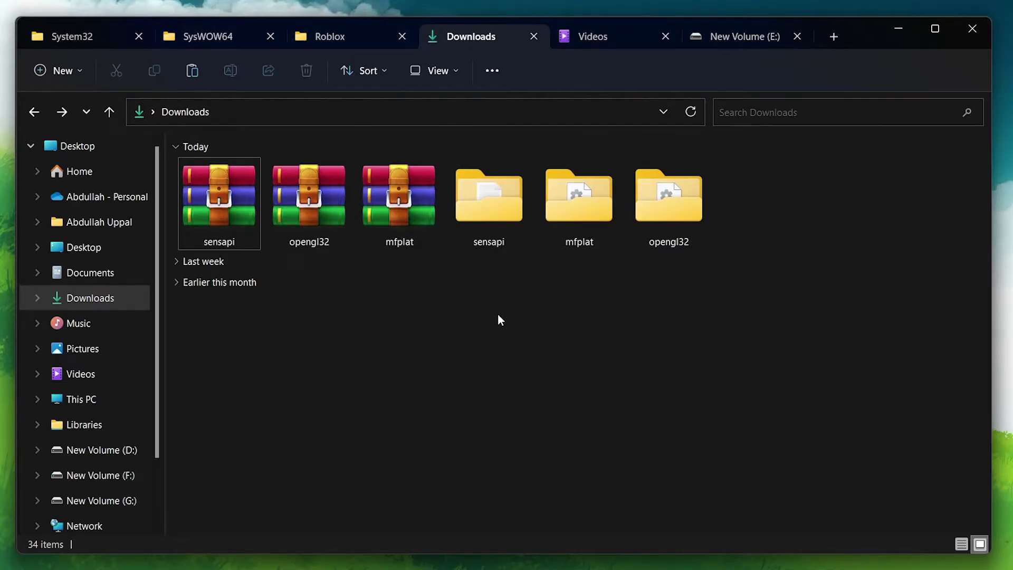
Step: Copy the three extracted DLL folders (sensapi, opengl32, mfplat) from Downloads
{"action": "right_click", "coordinate": [409, 167]}
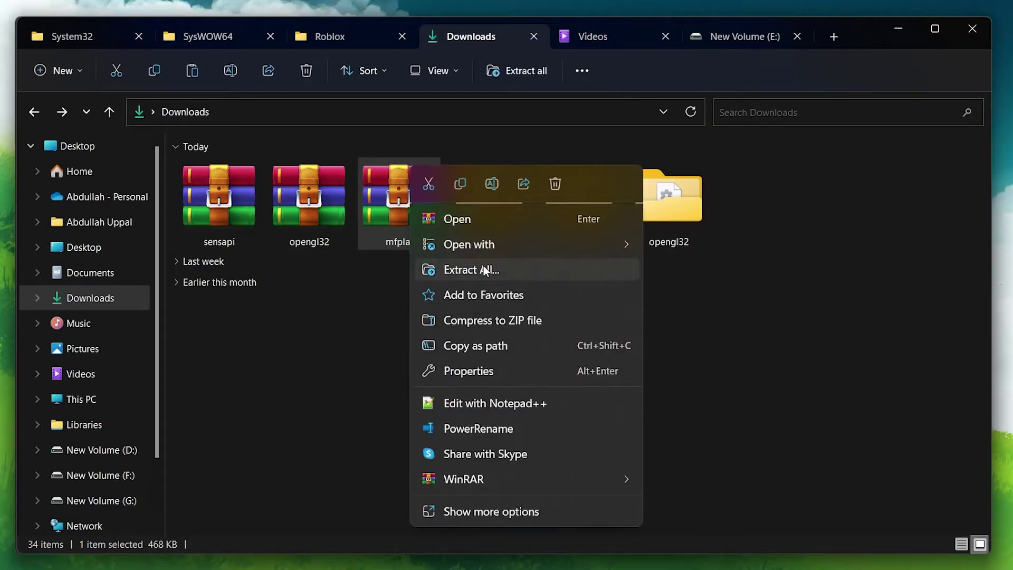
{"action": "left_click", "coordinate": [380, 316]}
{"action": "left_click", "coordinate": [482, 221]}
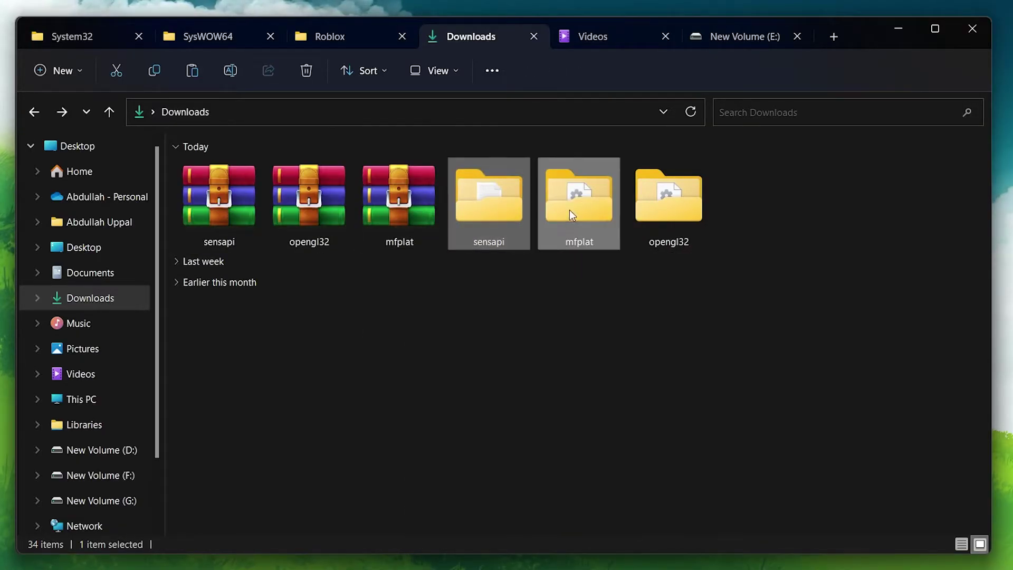
{"action": "left_click", "coordinate": [659, 210], "text": "shift"}
{"action": "right_click", "coordinate": [659, 211]}
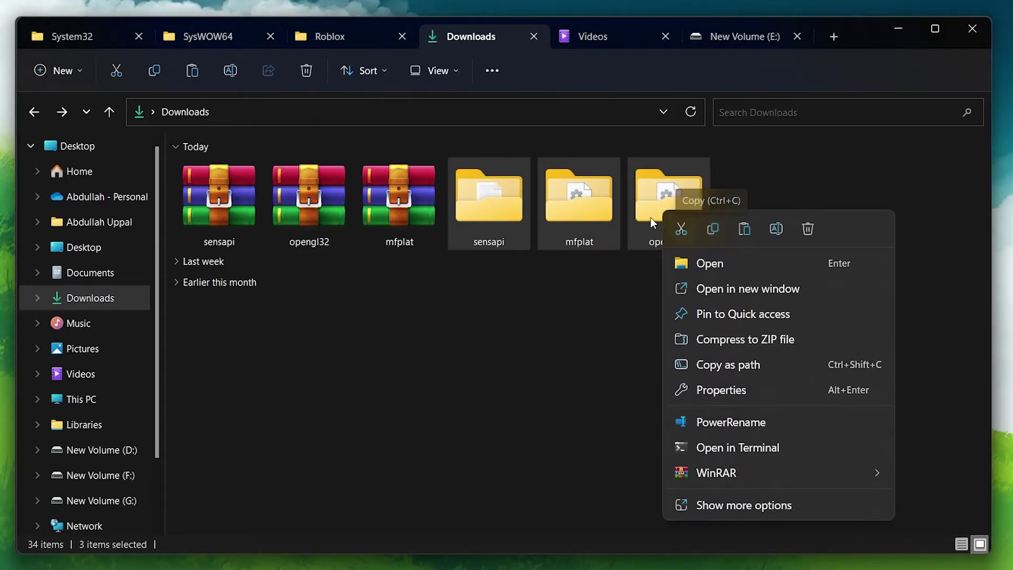
Step: Paste the copied DLL files into System32 and then SysWOW64
{"action": "left_click", "coordinate": [106, 33]}
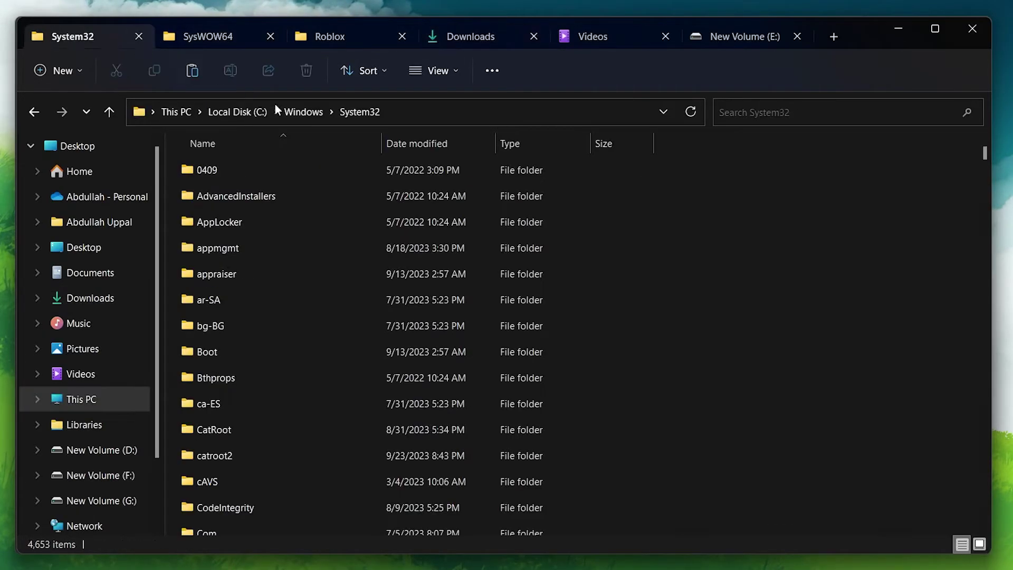
{"action": "right_click", "coordinate": [706, 209]}
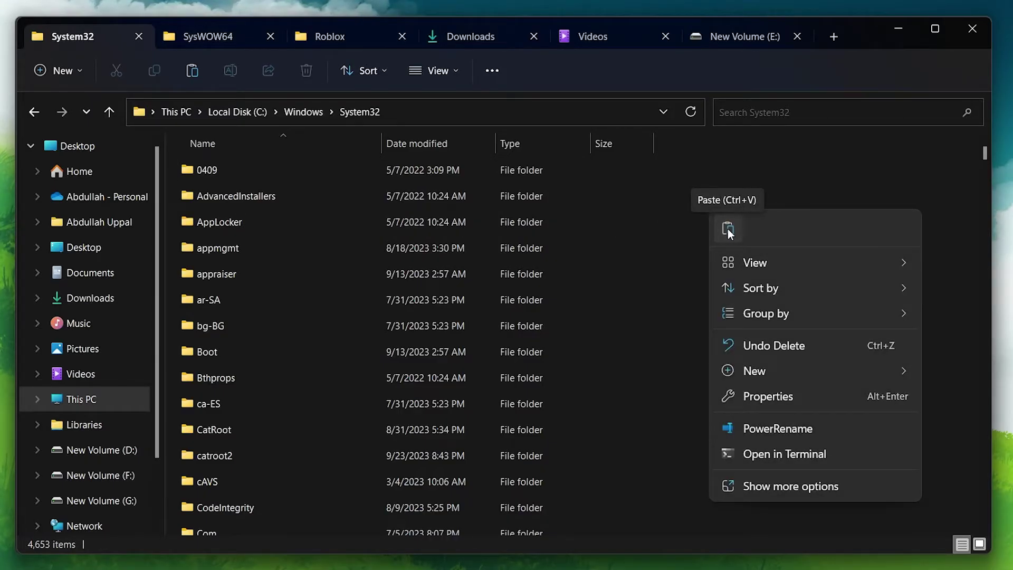
{"action": "key", "text": "Escape"}
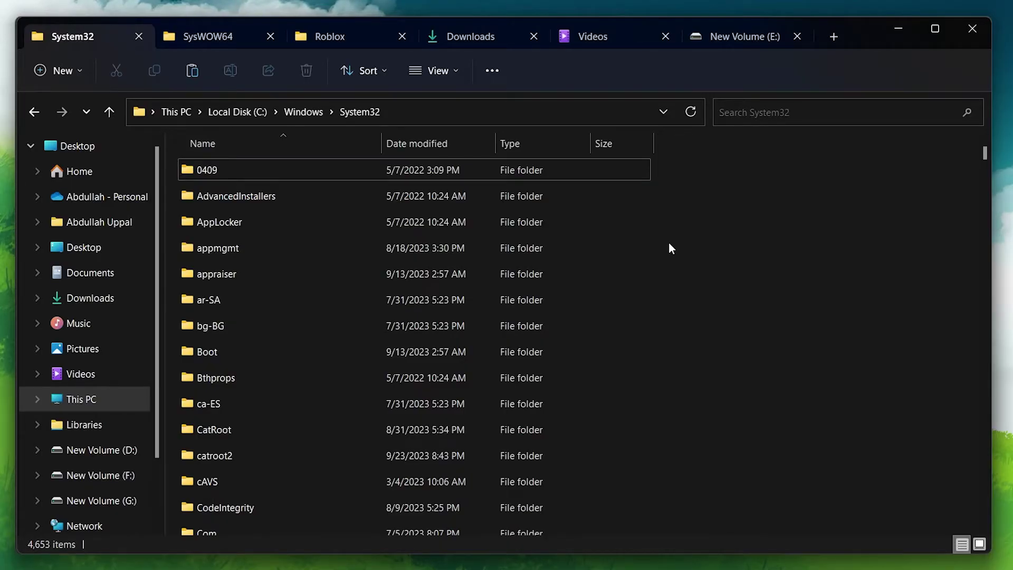
{"action": "left_click", "coordinate": [219, 38]}
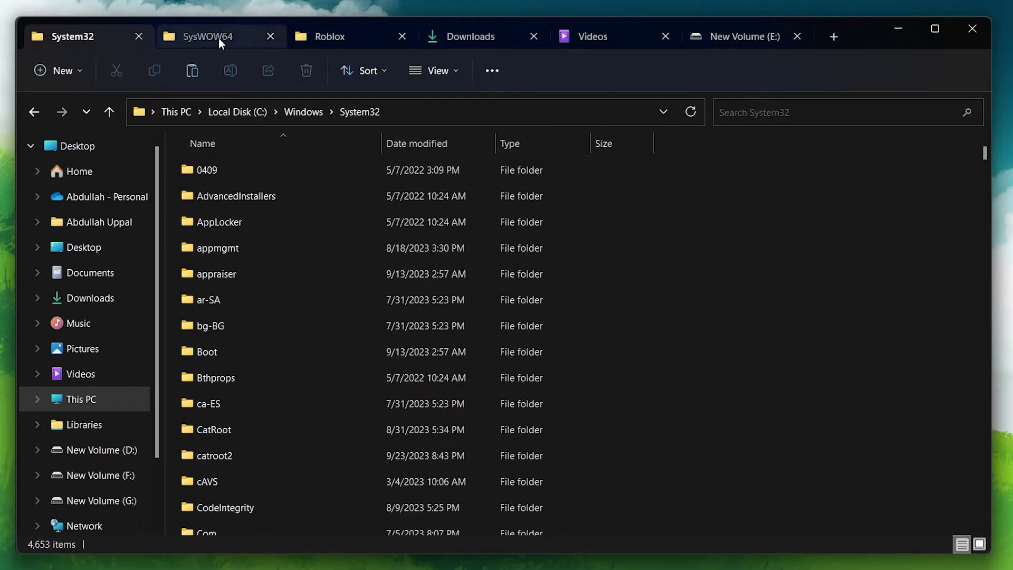
{"action": "right_click", "coordinate": [714, 225]}
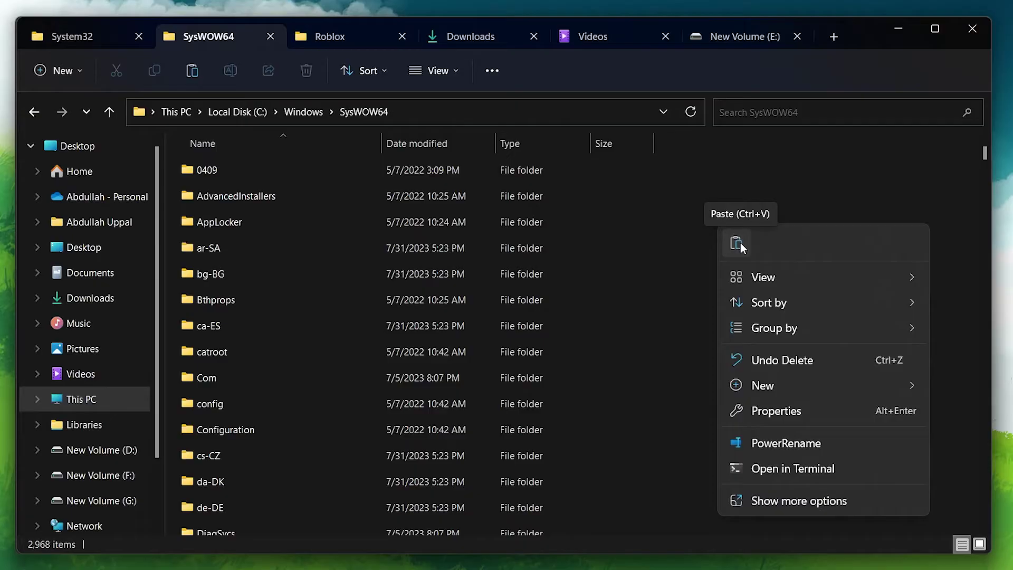
{"action": "left_click", "coordinate": [699, 244]}
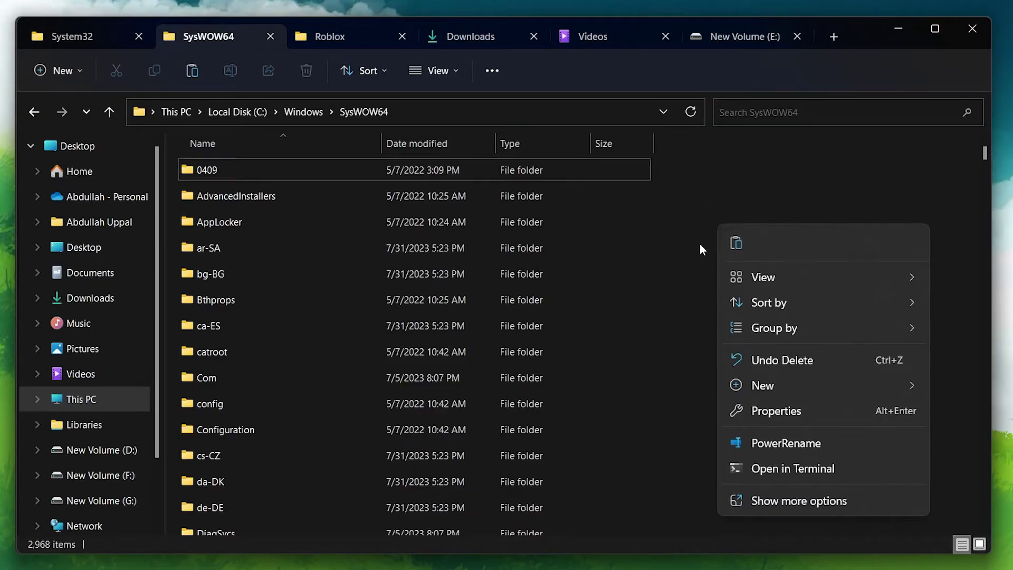
Step: Find Roblox Player in Windows search and go to its shortcut's file location
{"action": "key", "text": "super"}
{"action": "type", "text": "roblox Player"}
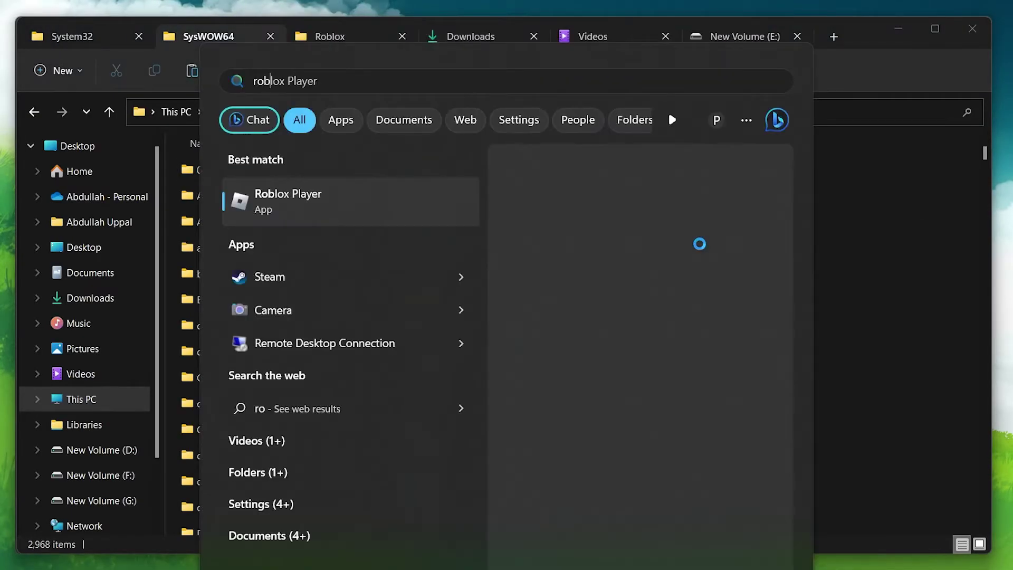
{"action": "type", "text": "x"}
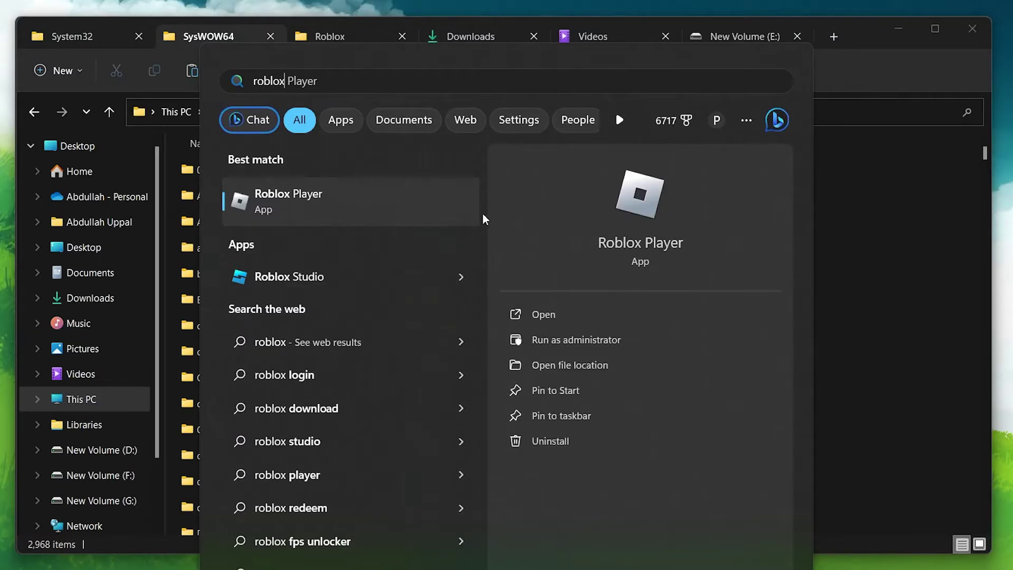
{"action": "right_click", "coordinate": [398, 202]}
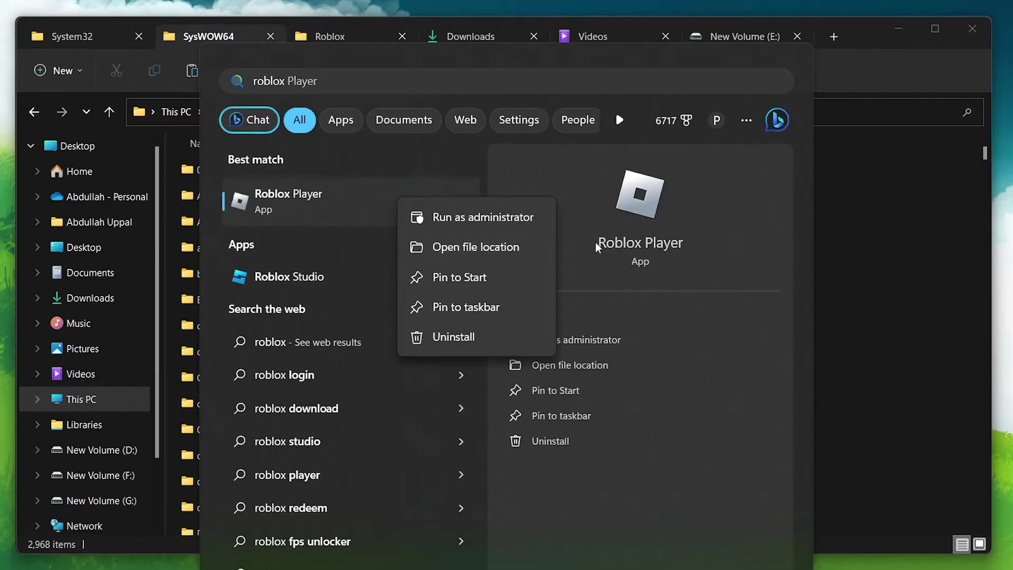
{"action": "left_click", "coordinate": [476, 248]}
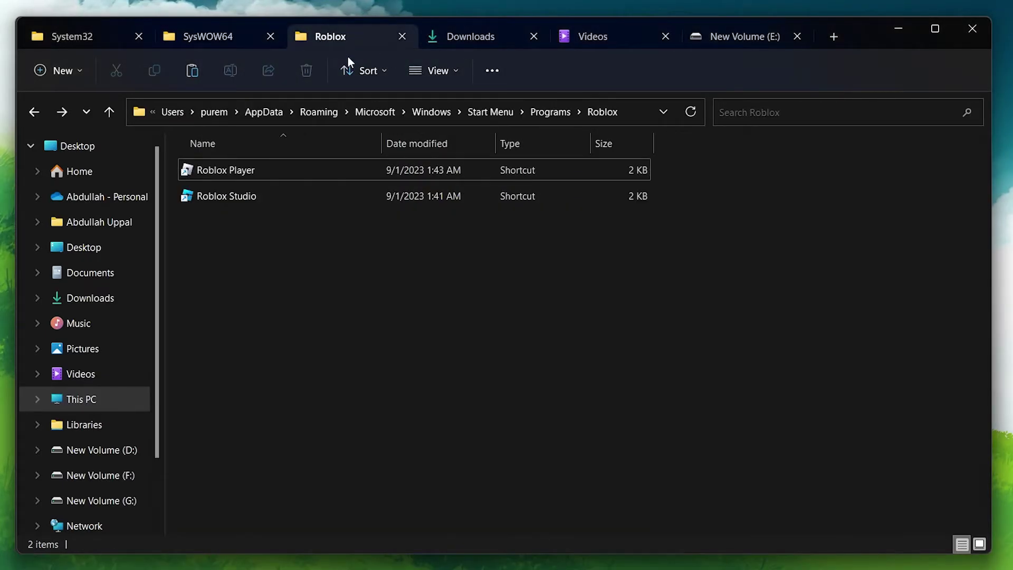
Step: Follow the shortcut to the Roblox version folder and paste the DLL files there
{"action": "left_click", "coordinate": [308, 165]}
{"action": "right_click", "coordinate": [308, 165]}
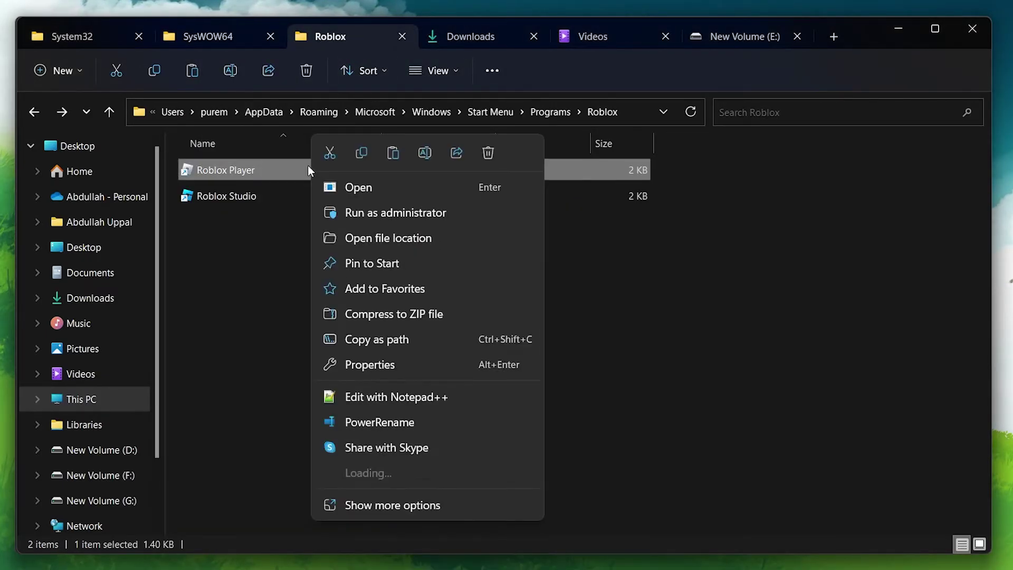
{"action": "left_click", "coordinate": [380, 236]}
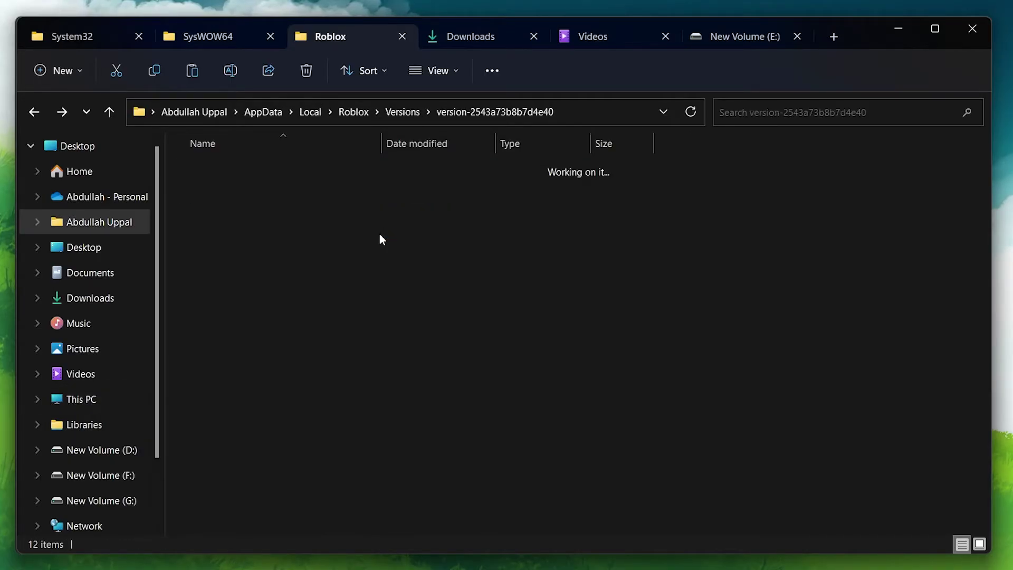
{"action": "right_click", "coordinate": [751, 234]}
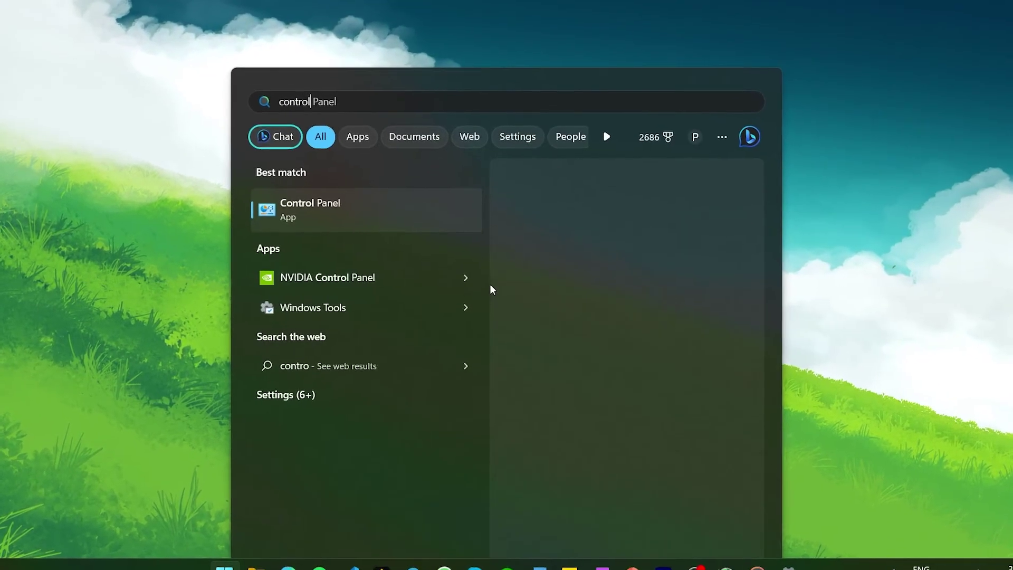
Step: Filter Control Panel's installed programs for 'roblox' and uninstall Roblox Player
{"action": "key", "text": "Return"}
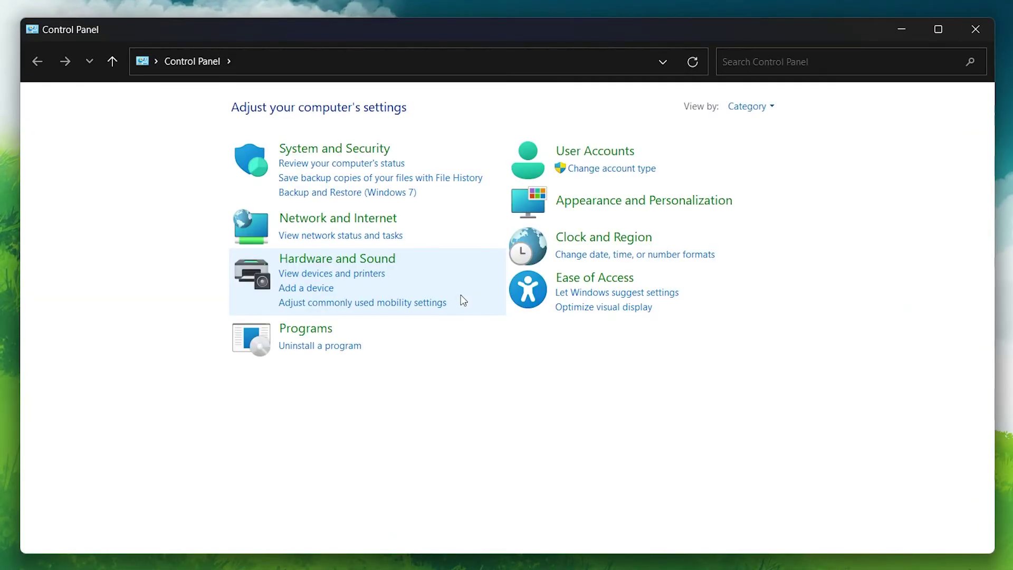
{"action": "left_click", "coordinate": [340, 347]}
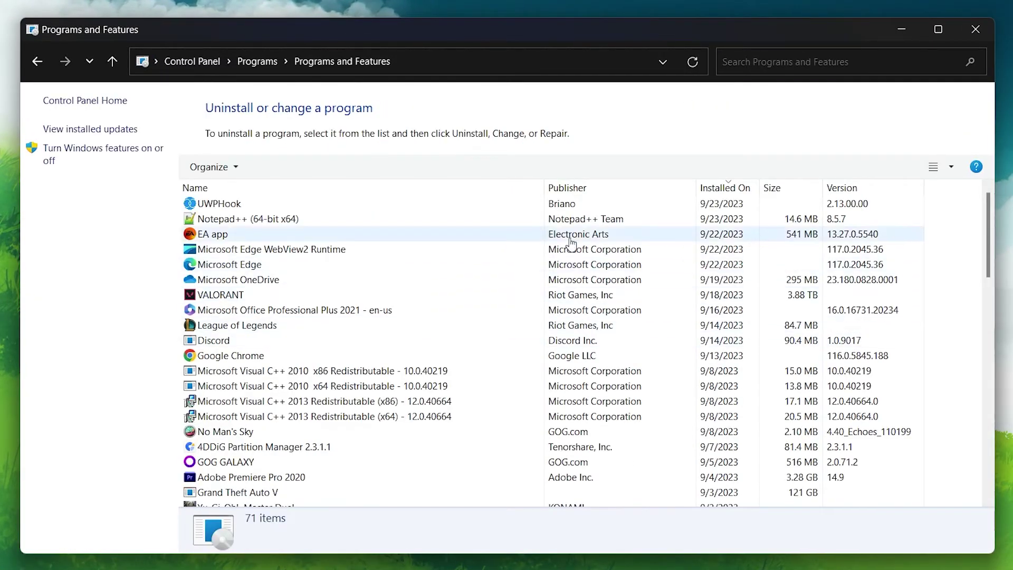
{"action": "left_click", "coordinate": [767, 63]}
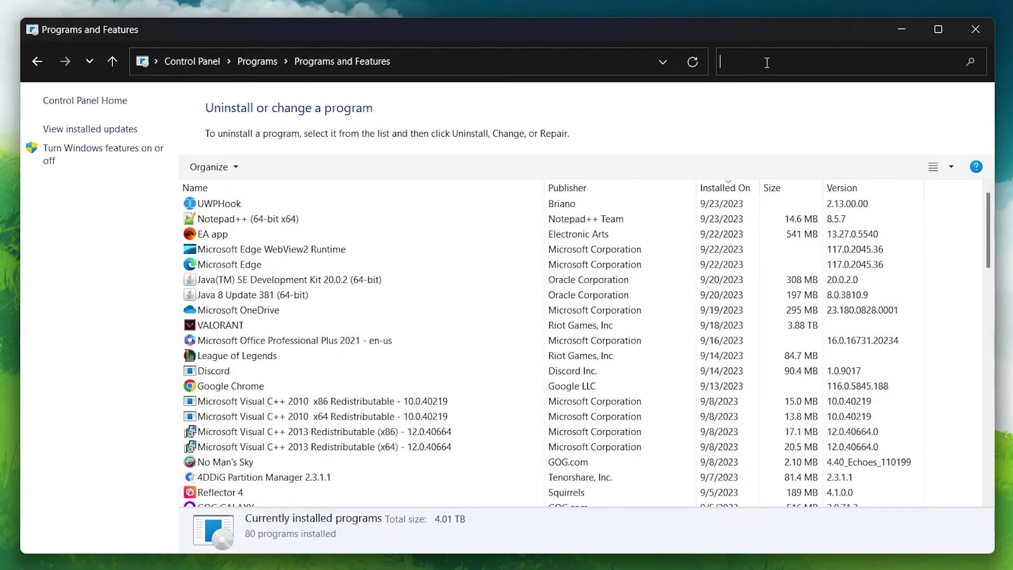
{"action": "type", "text": "roblox"}
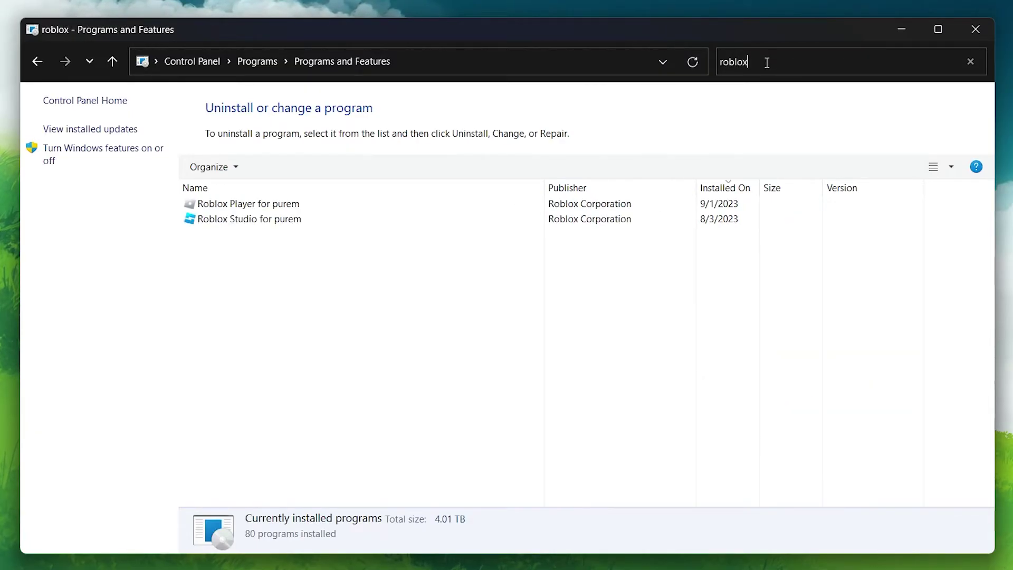
{"action": "left_click", "coordinate": [355, 209]}
{"action": "right_click", "coordinate": [355, 207]}
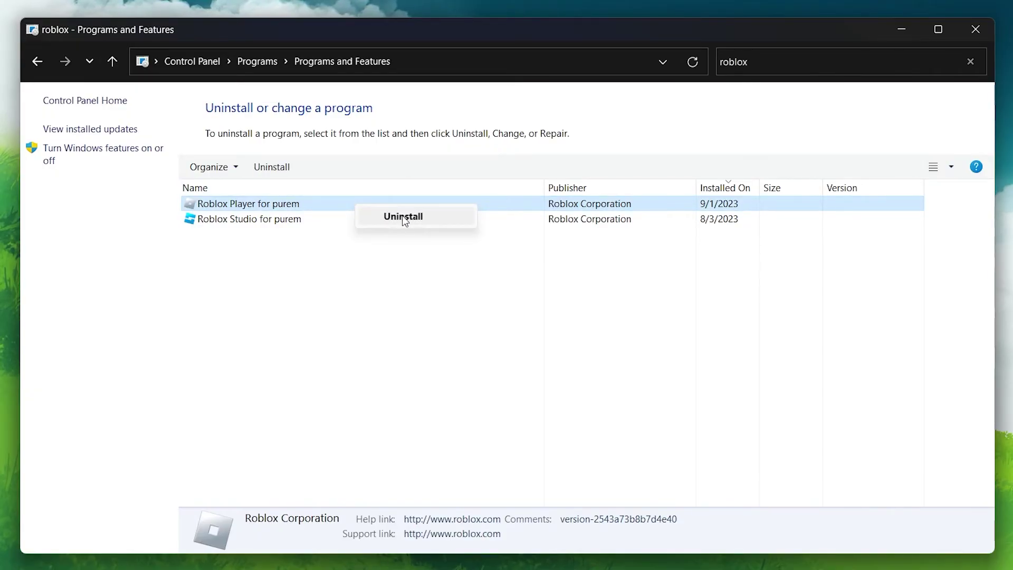
{"action": "left_click", "coordinate": [406, 220]}
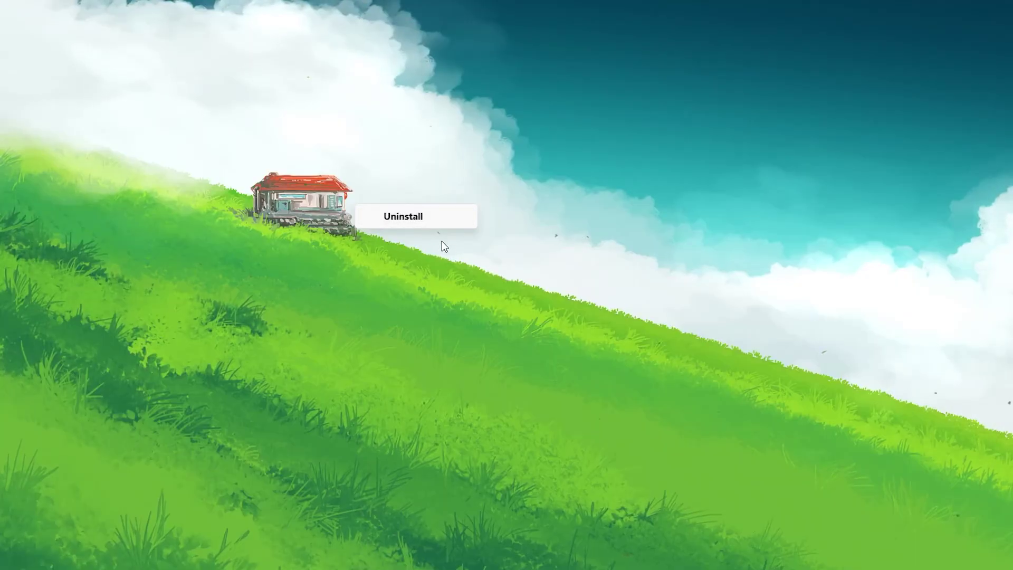